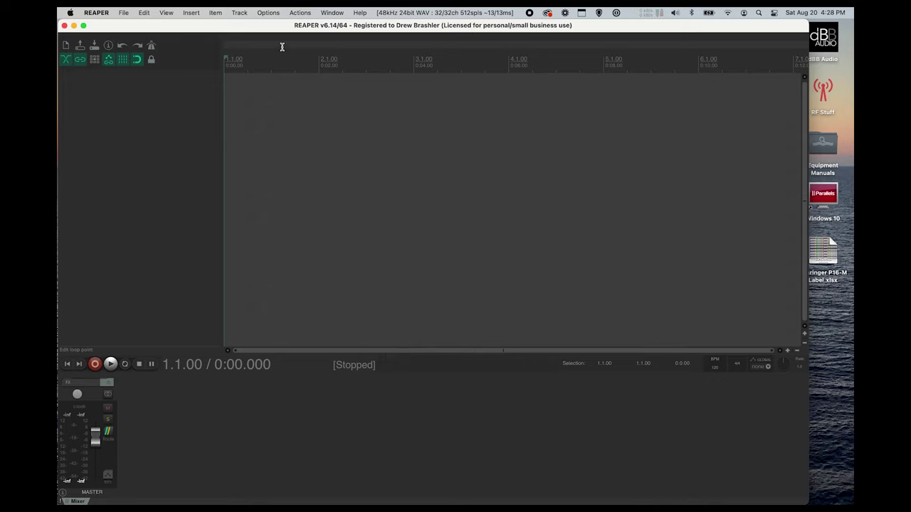
Step: Open REAPER's Options menu to get to the preferences
left_click(276, 15)
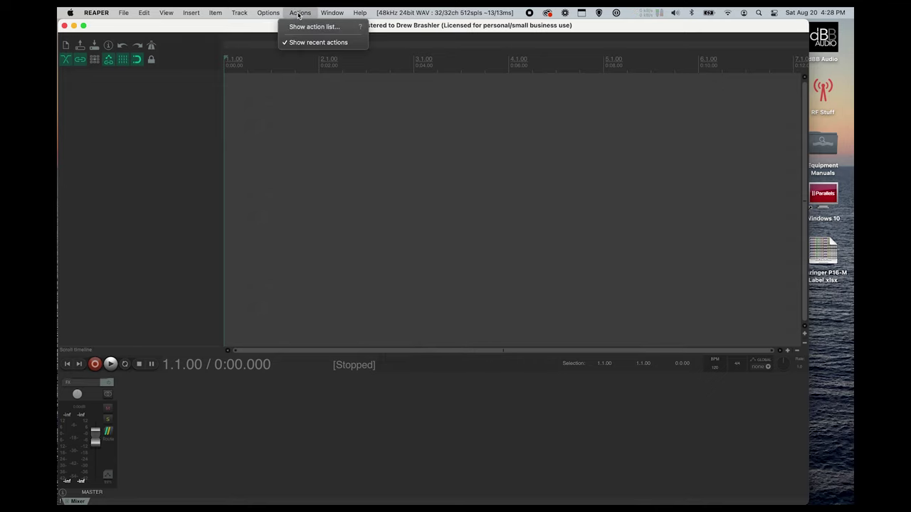
Step: Confirm X-USB as the audio device in the Audio Device preferences and close them with OK
left_click(277, 402)
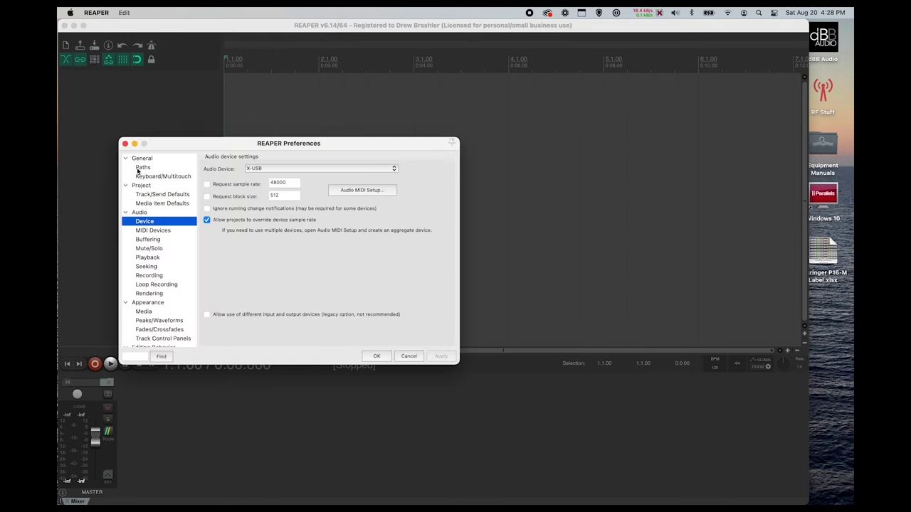
left_click(269, 169)
left_click(270, 170)
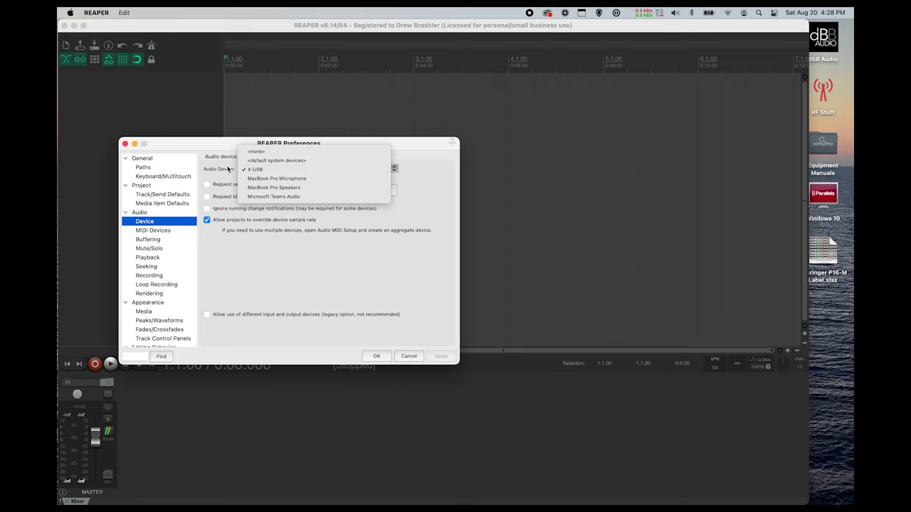
left_click(155, 159)
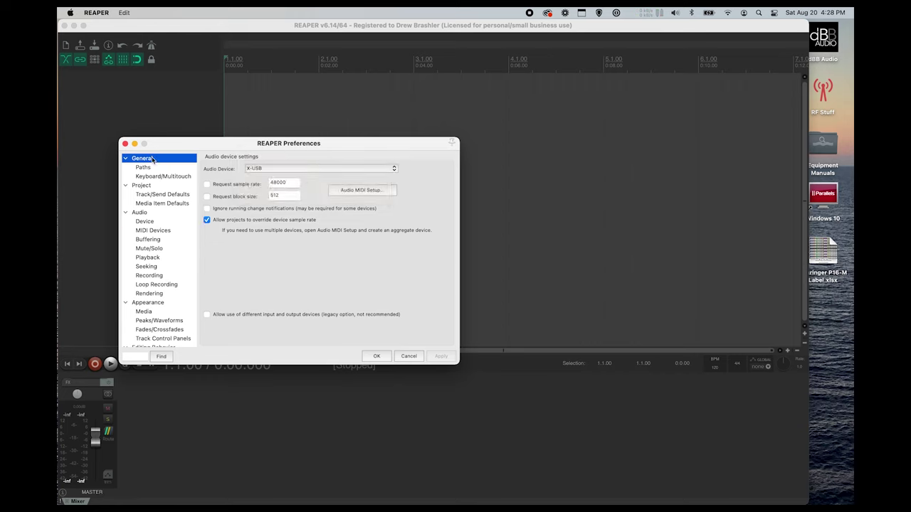
left_click(145, 222)
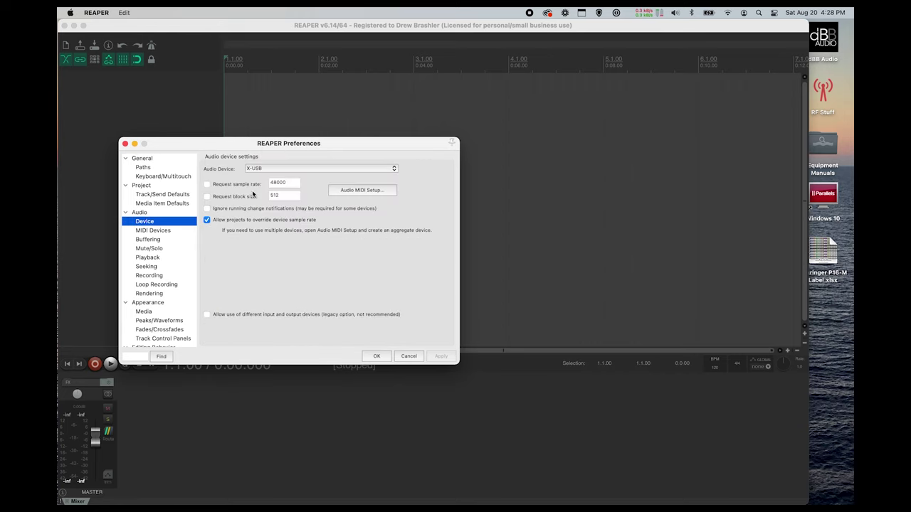
left_click(276, 169)
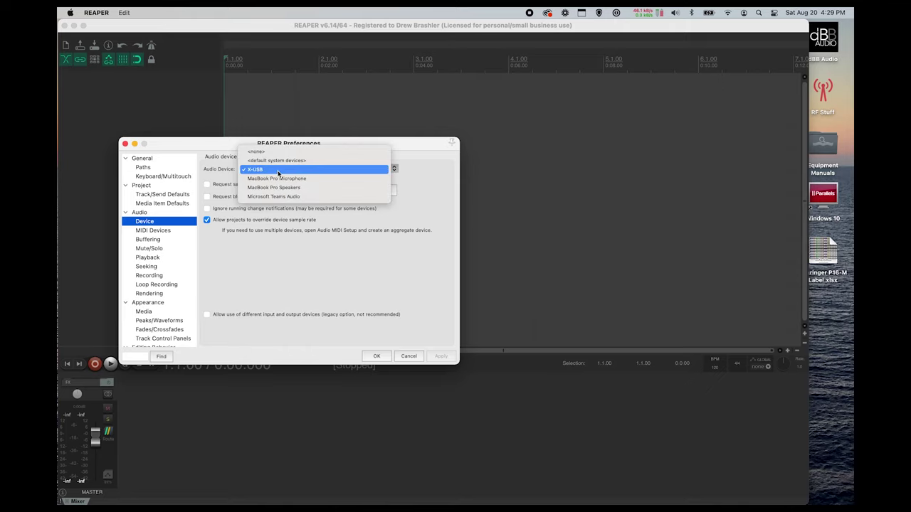
left_click(281, 169)
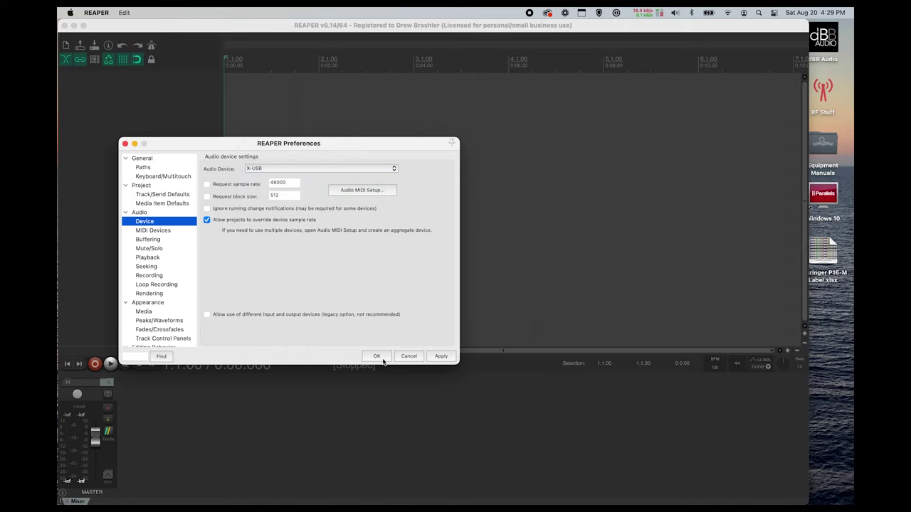
left_click(377, 356)
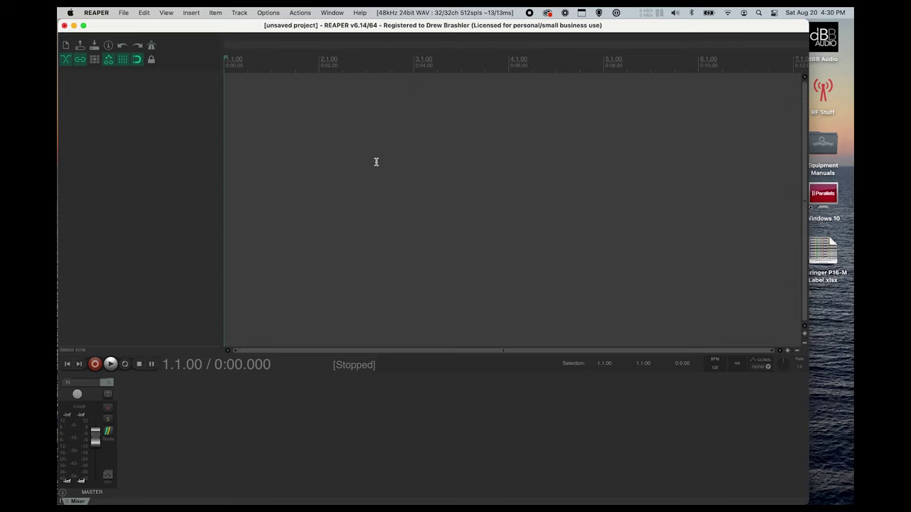
Step: Insert 32 tracks at once with the name 'X32 In', numbered X32 In 1 to 32
right_click(144, 165)
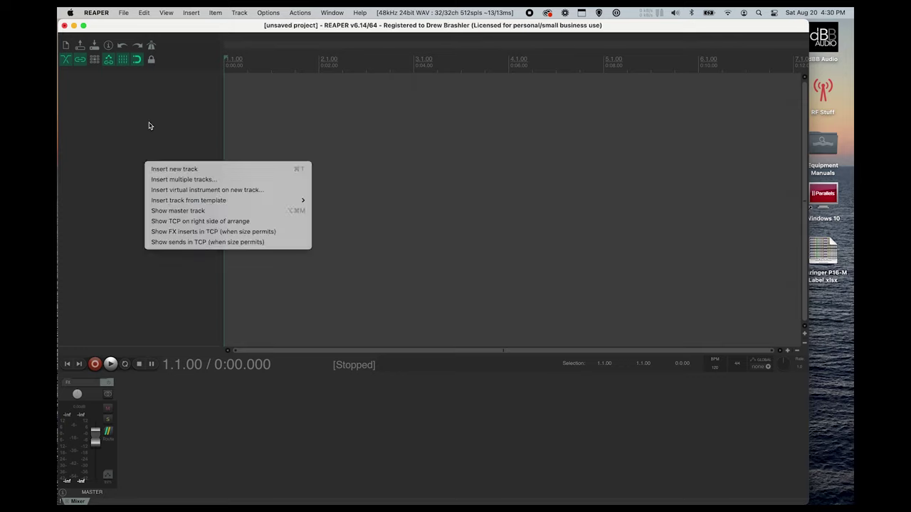
left_click(201, 180)
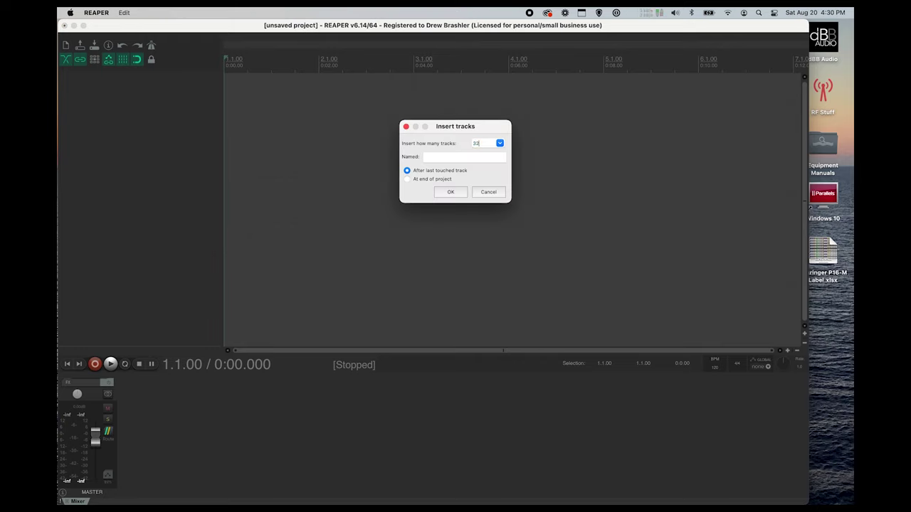
left_click(439, 158)
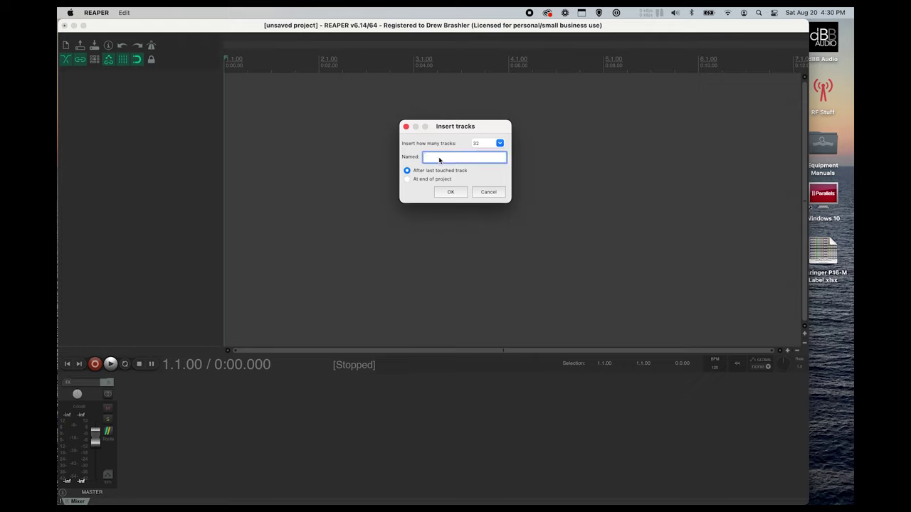
type("X32 In")
left_click(451, 192)
scroll(113, 183, "down", 8)
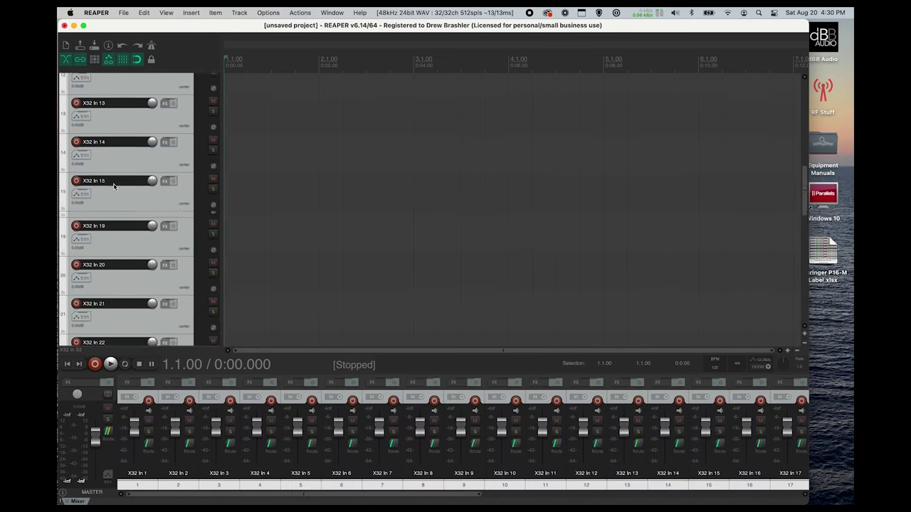
scroll(113, 187, "down", 10)
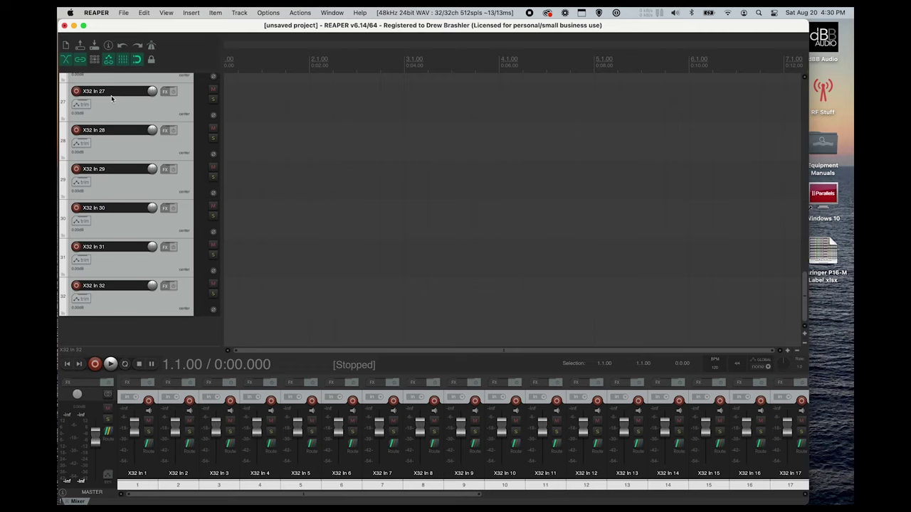
scroll(128, 299, "up", 15)
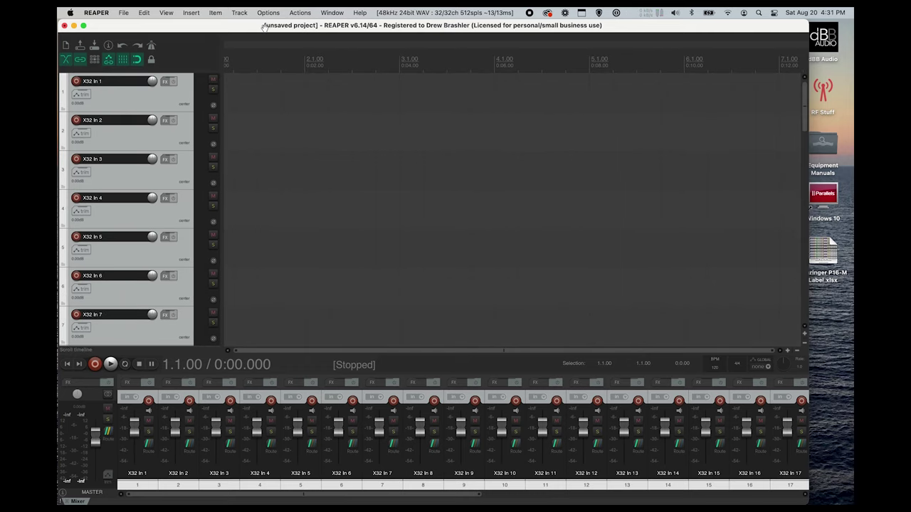
Step: Show the Routing Matrix, enlarge its panel, and scroll to the hardware input rows
left_click(167, 13)
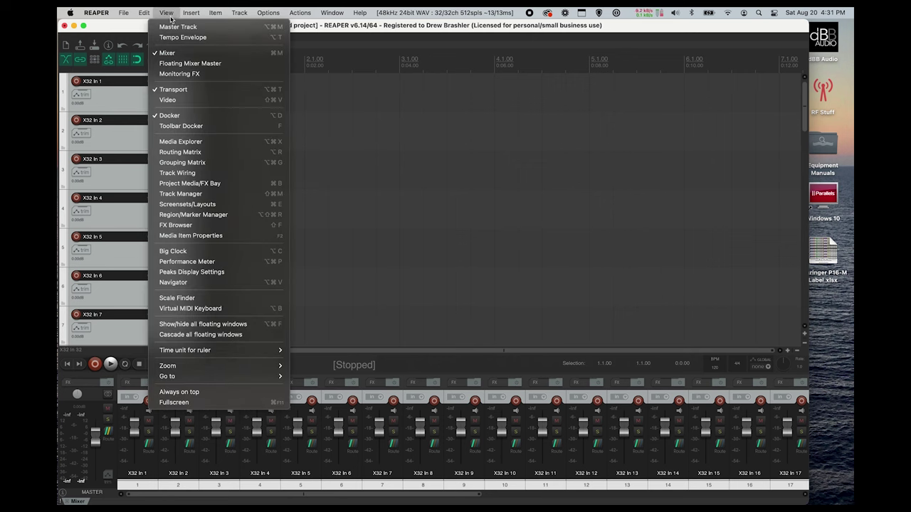
left_click(186, 153)
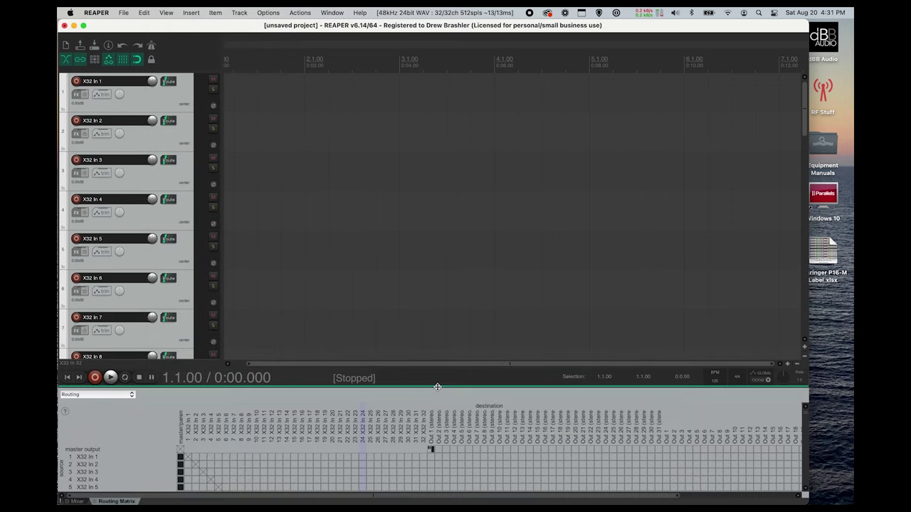
left_click_drag(437, 386, 449, 146)
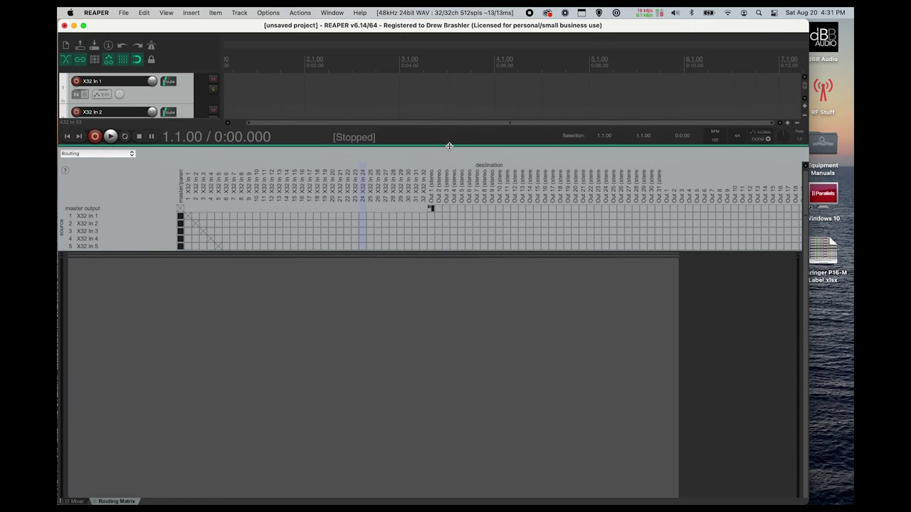
scroll(336, 306, "down", 4)
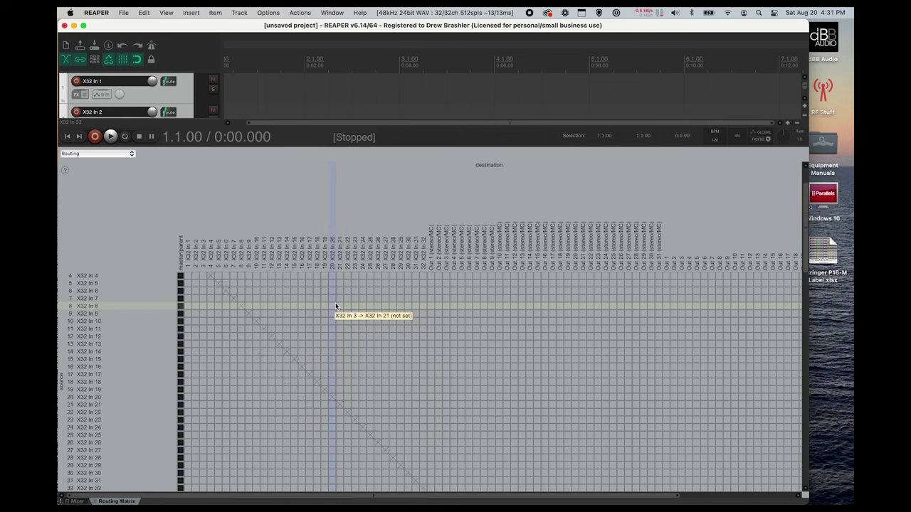
scroll(335, 306, "up", 4)
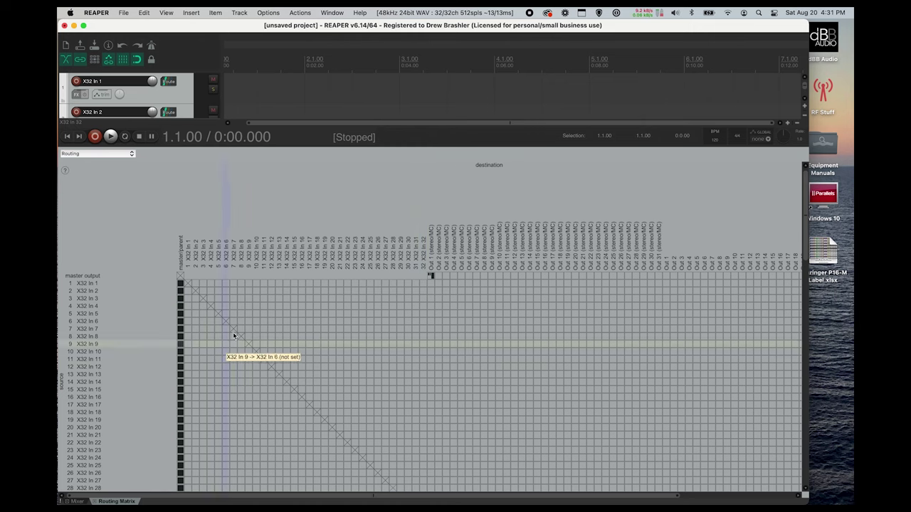
scroll(235, 295, "down", 5)
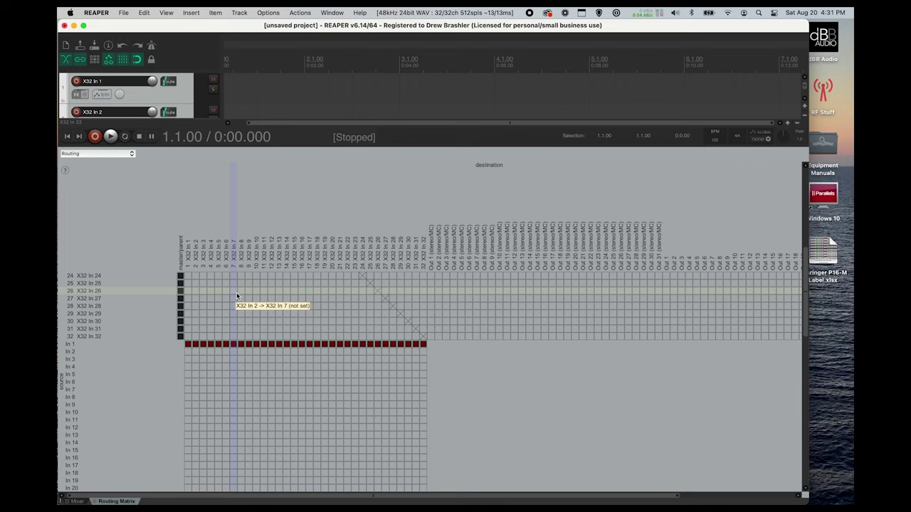
scroll(235, 297, "down", 2)
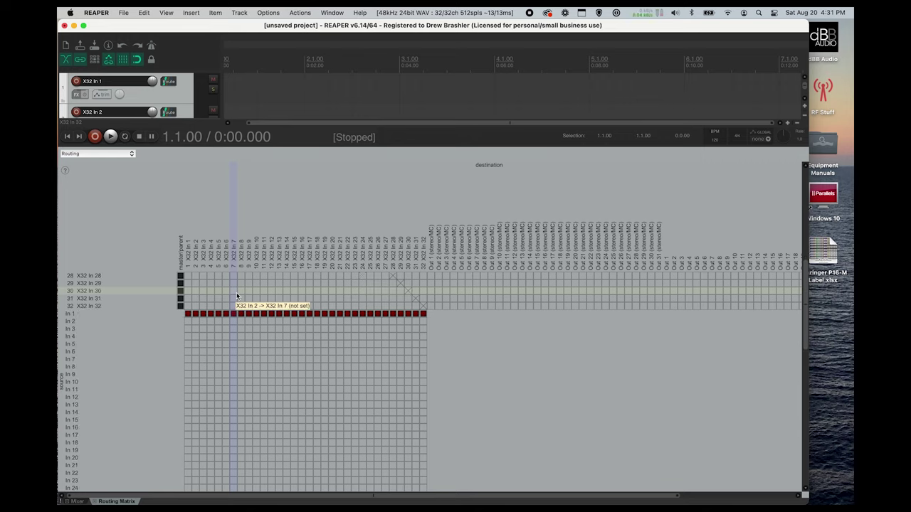
Step: Set each X32 In track from 2 onward to record from its matching hardware input along the diagonal
left_click(195, 321)
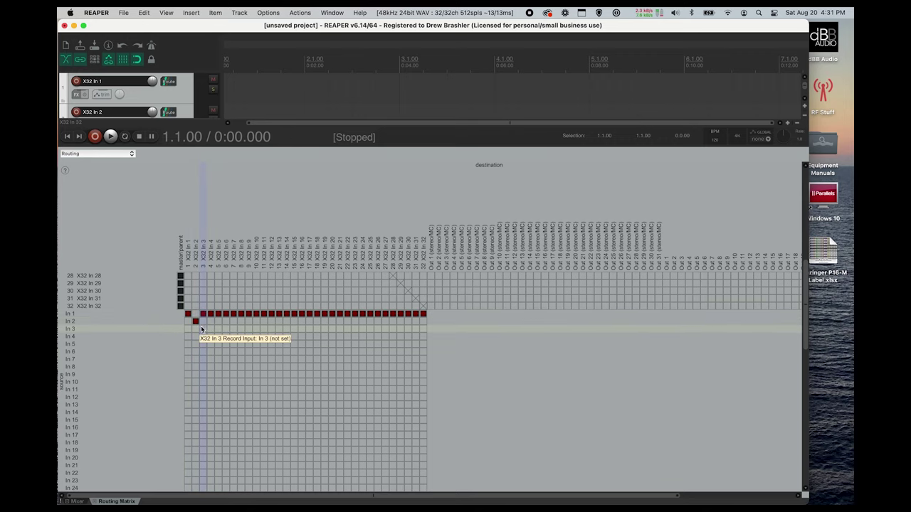
left_click(203, 328)
left_click(211, 337)
left_click(218, 344)
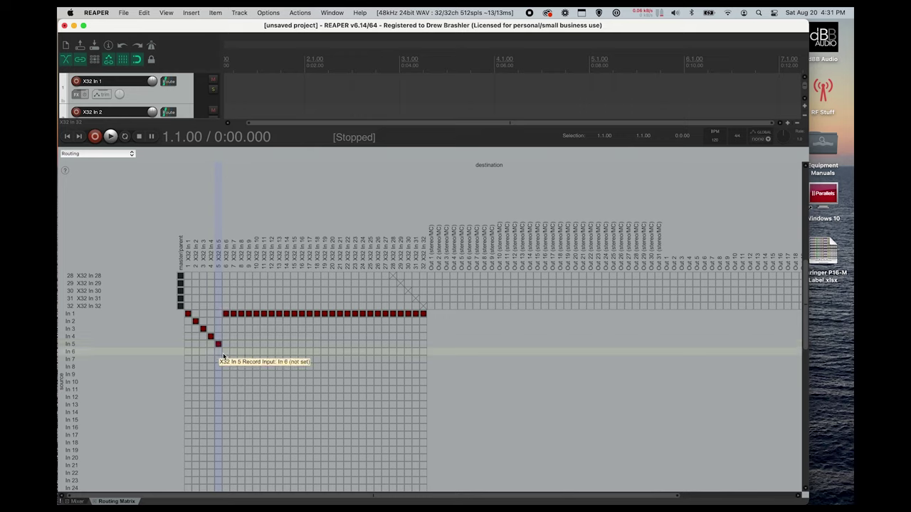
left_click(226, 352)
left_click(235, 359)
left_click(241, 367)
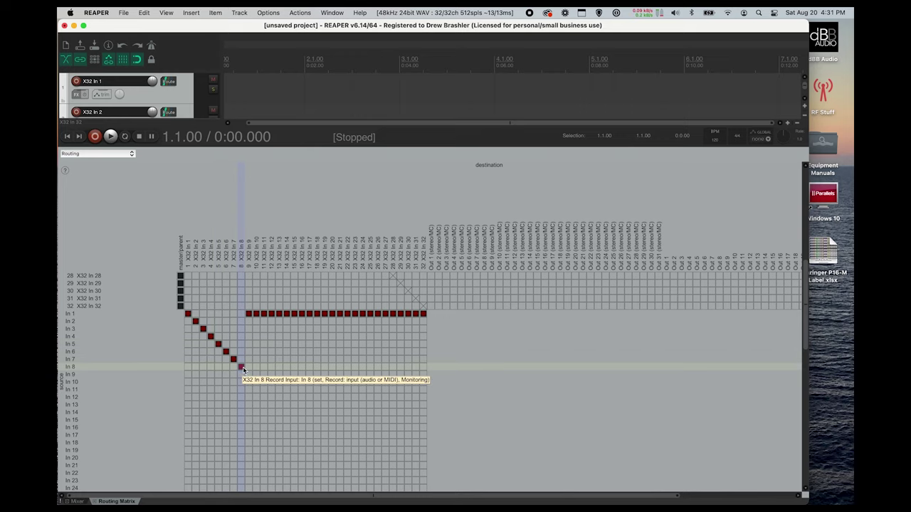
left_click(249, 375)
left_click(256, 382)
mouse_move(261, 391)
left_mouse_down()
mouse_move(363, 490)
mouse_move(379, 353)
left_mouse_up()
scroll(359, 482, "down", 5)
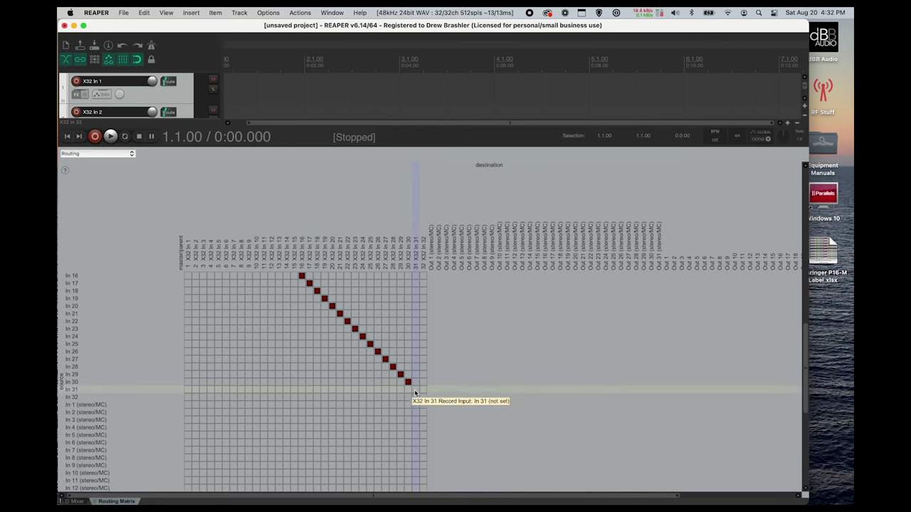
scroll(421, 395, "up", 10)
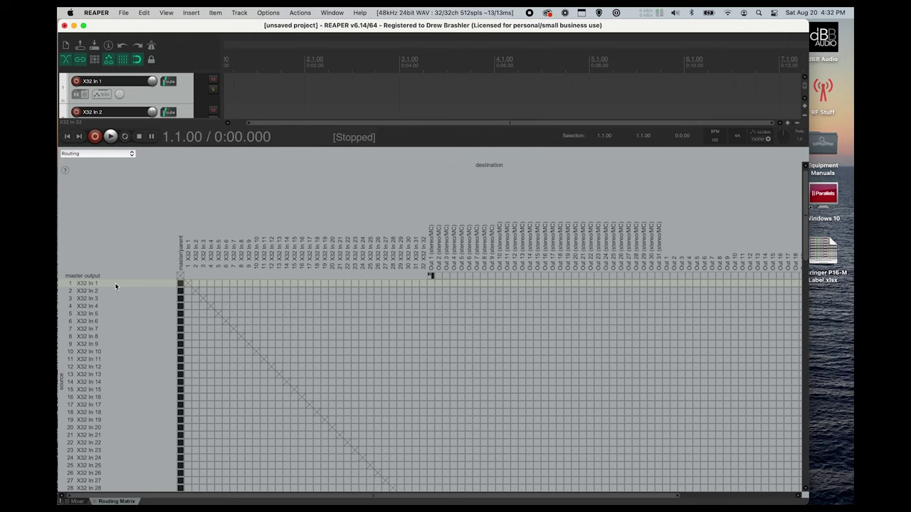
Step: Remove the master output's hardware send in the routing matrix
right_click(432, 277)
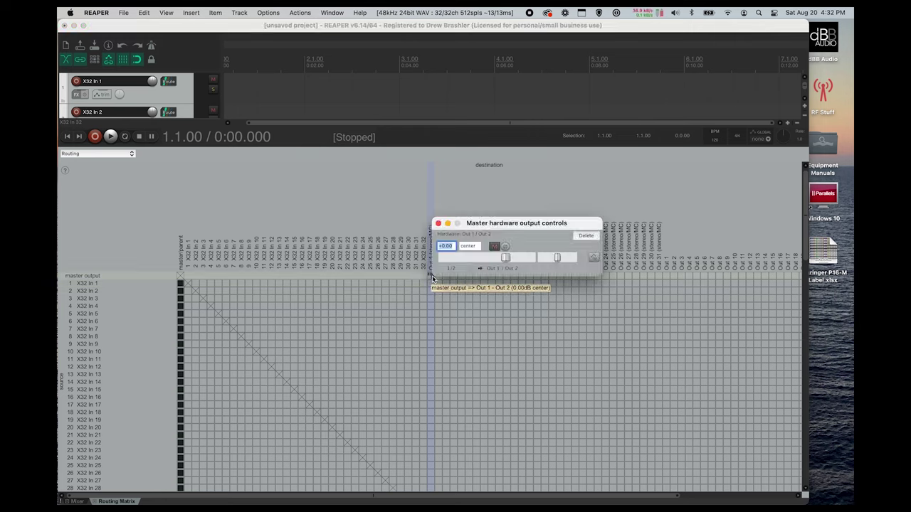
left_click(585, 236)
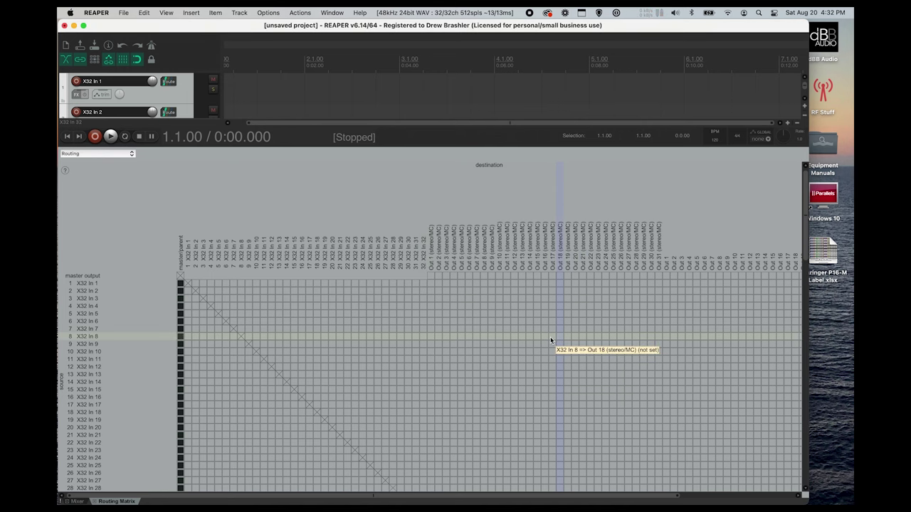
scroll(551, 341, "right", 5)
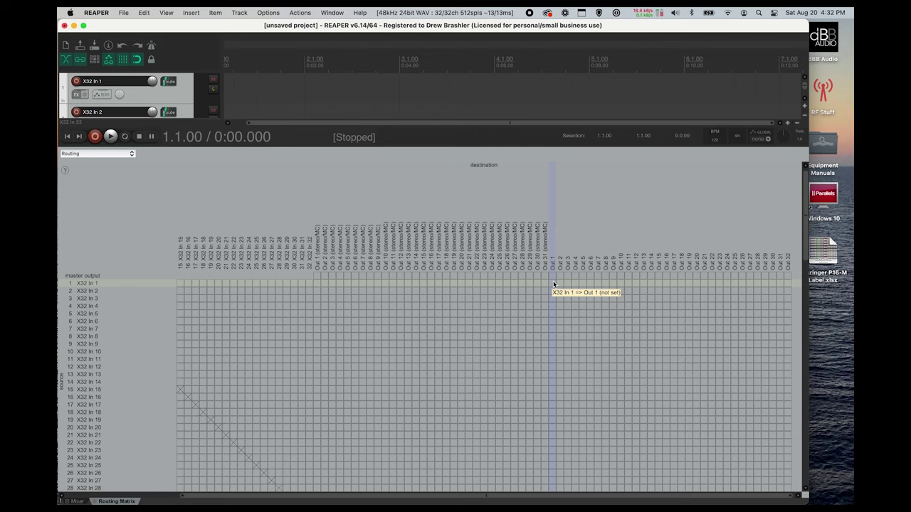
Step: Send X32 In 1–7 to Out 1–7 and delete the mistaken In 7 to Out 8 send
left_click(553, 283)
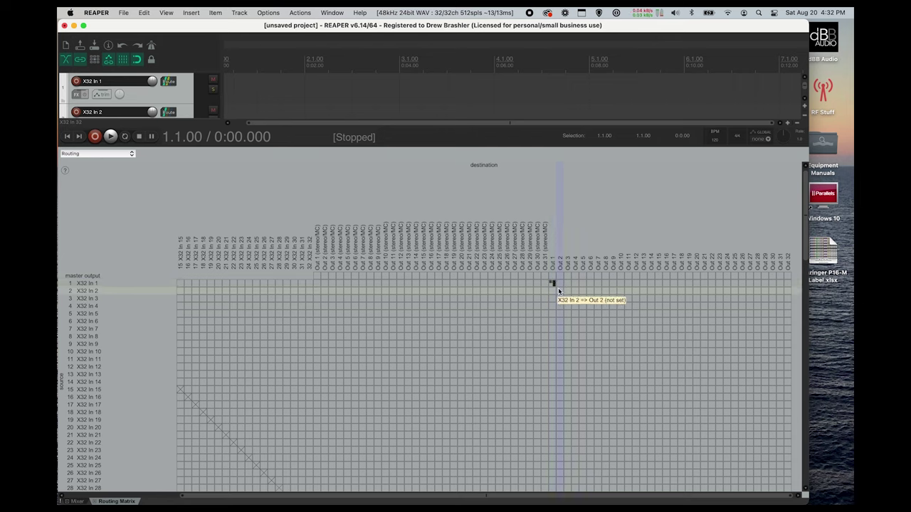
left_click(560, 290)
left_click(567, 298)
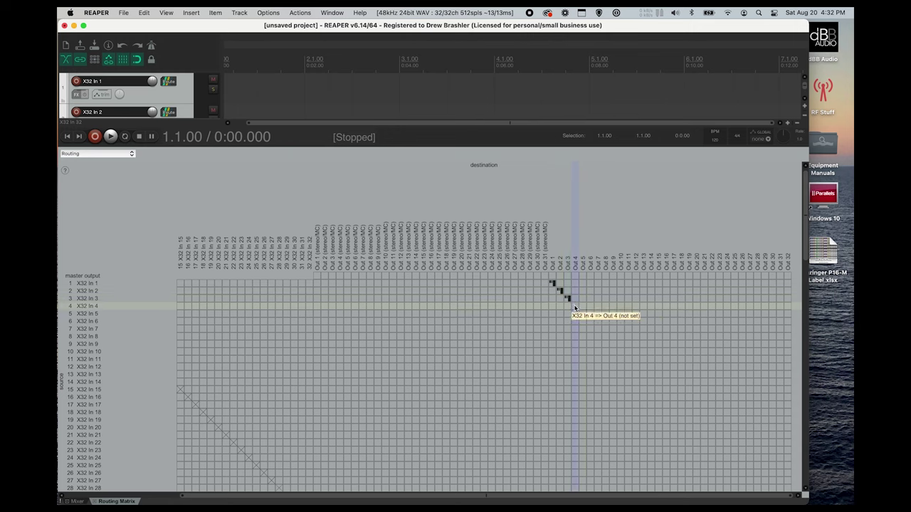
left_click(575, 306)
left_click(582, 314)
left_click(590, 321)
left_click(598, 329)
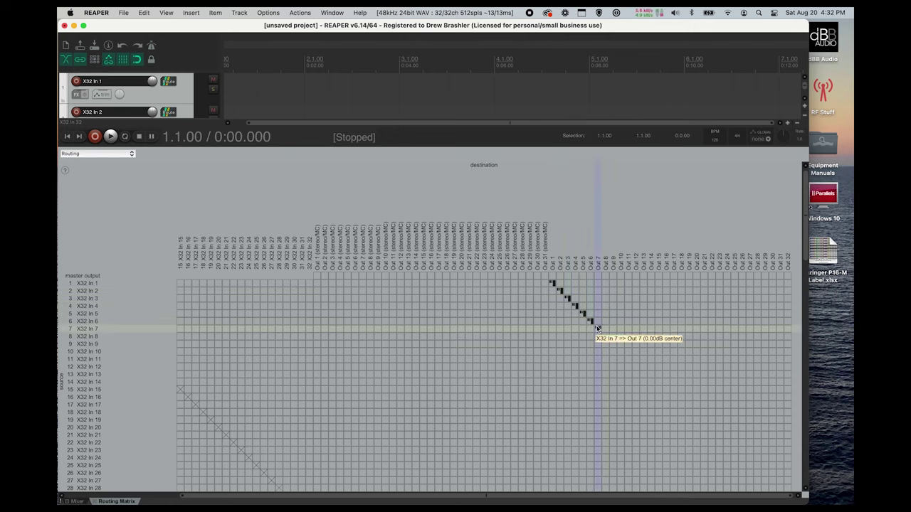
left_click(605, 329)
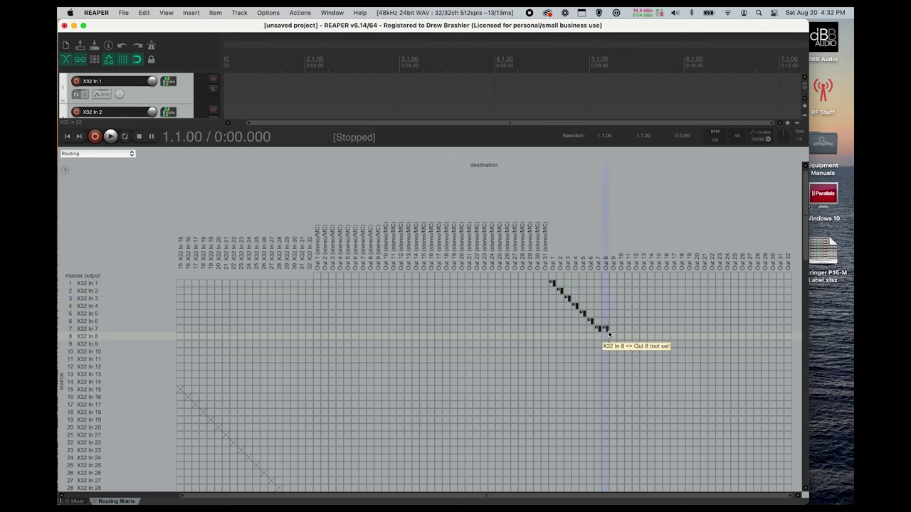
right_click(606, 330)
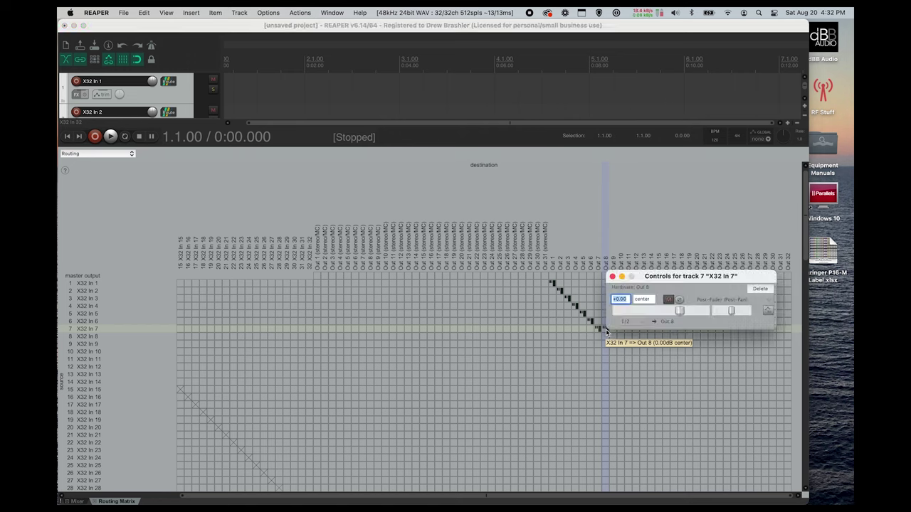
left_click(759, 290)
Step: Send X32 In 8 through the last track to their matching hardware outputs, Out 8 onward
left_click(613, 336)
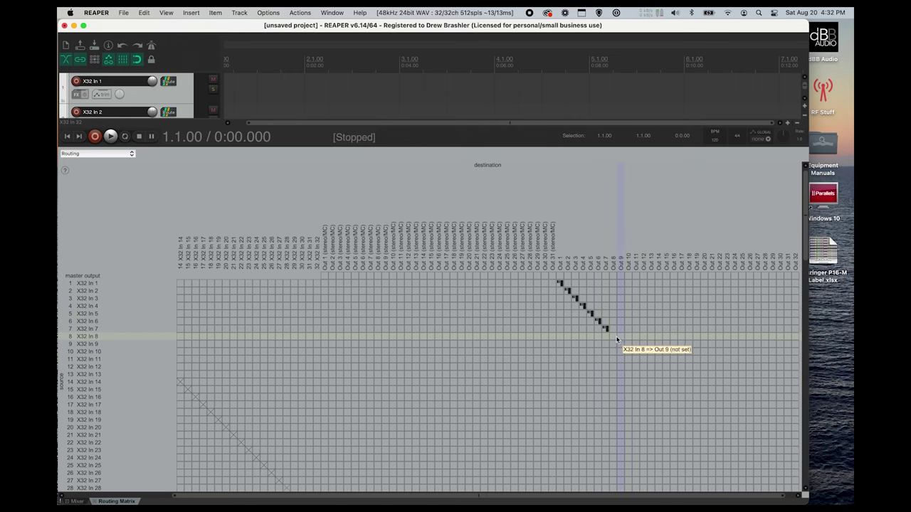
left_click(621, 344)
left_click(629, 351)
left_click(636, 359)
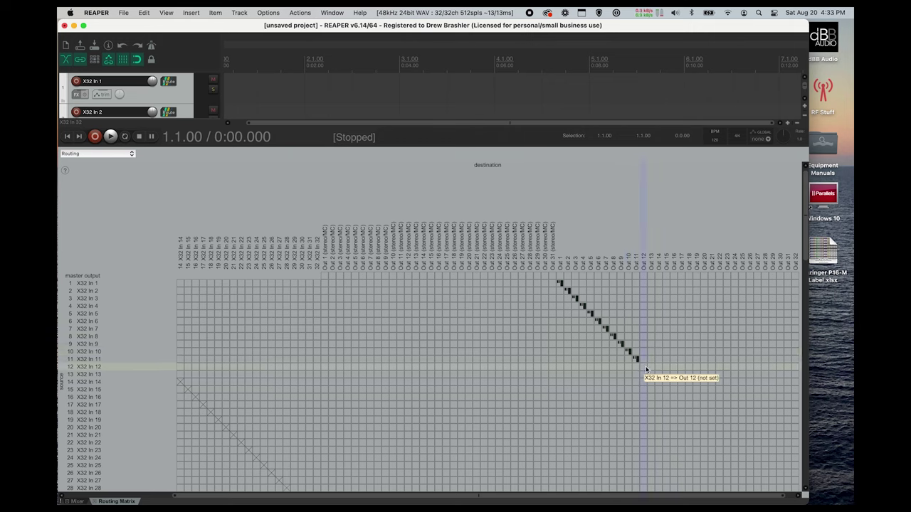
left_click(644, 367)
left_click(651, 375)
left_click(659, 382)
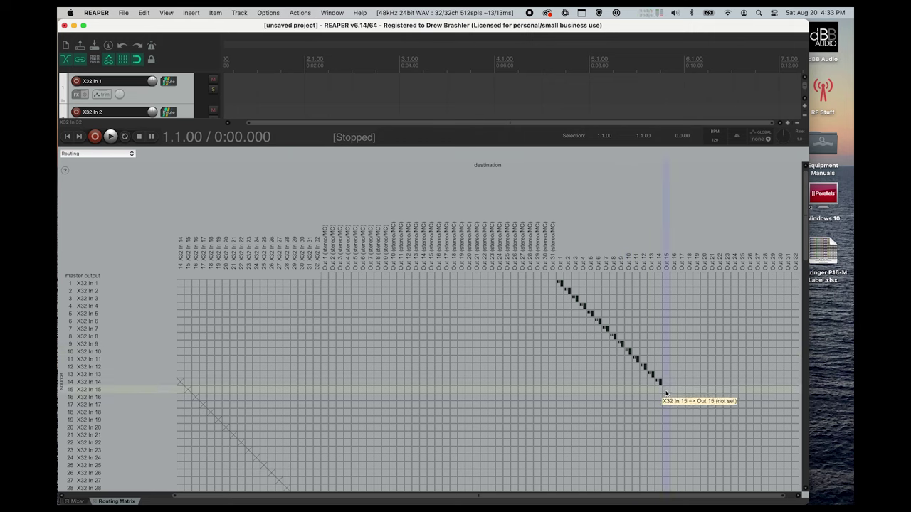
left_click_drag(666, 392, 757, 479)
scroll(756, 466, "down", 5)
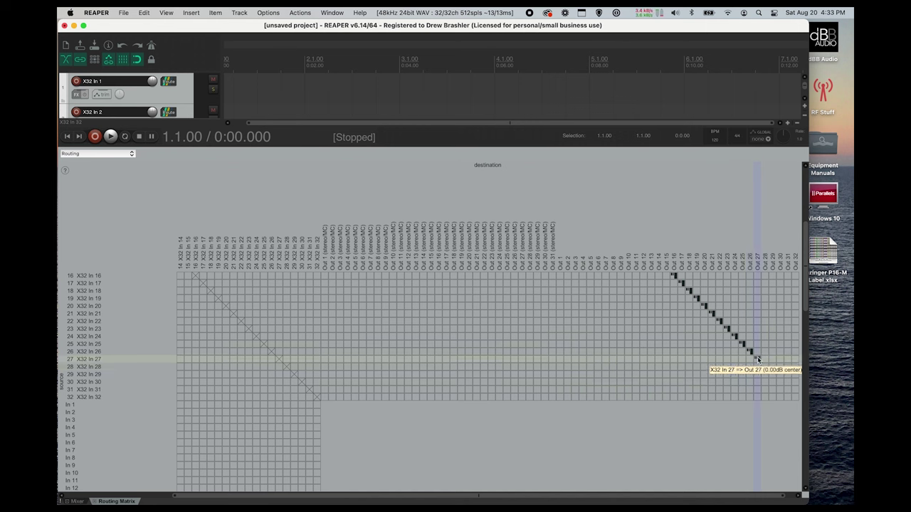
left_click_drag(758, 359, 788, 389)
scroll(491, 320, "up", 5)
Step: Close the routing matrix and enlarge the track list above the mixer
left_click(272, 14)
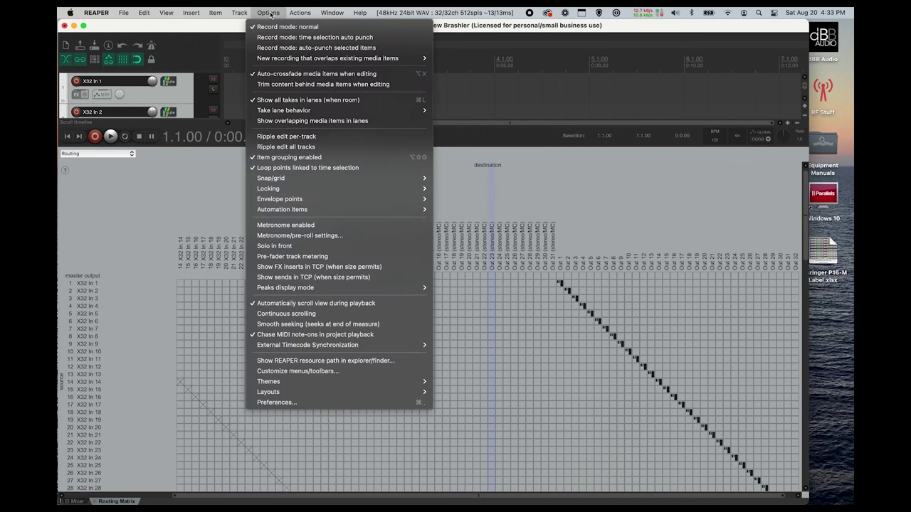
mouse_move(166, 13)
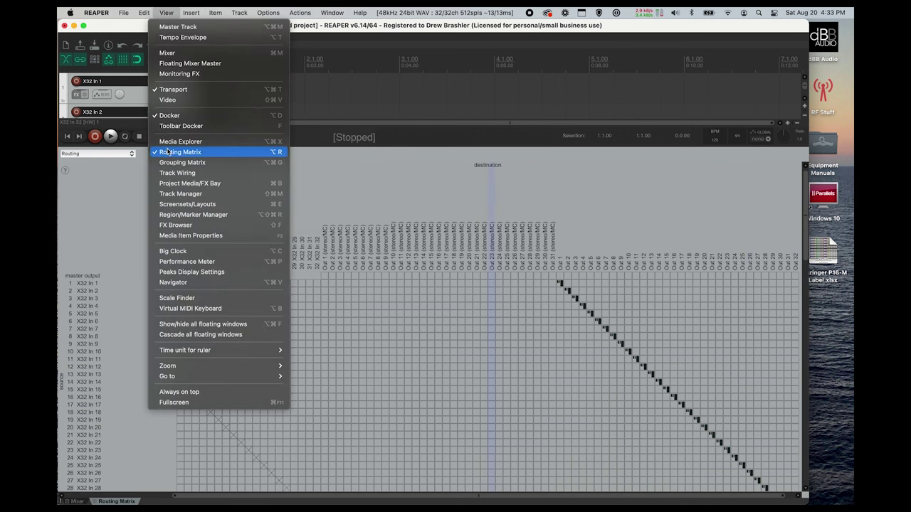
left_click(161, 152)
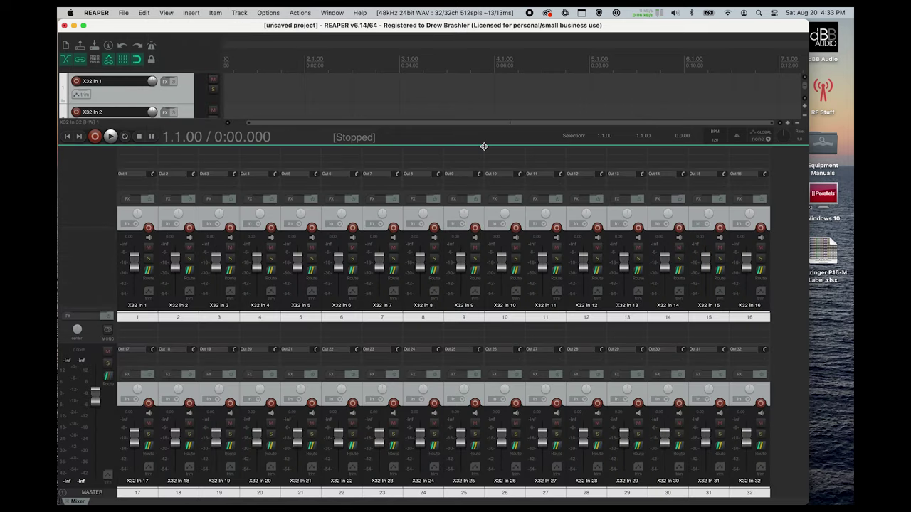
left_click_drag(482, 146, 470, 382)
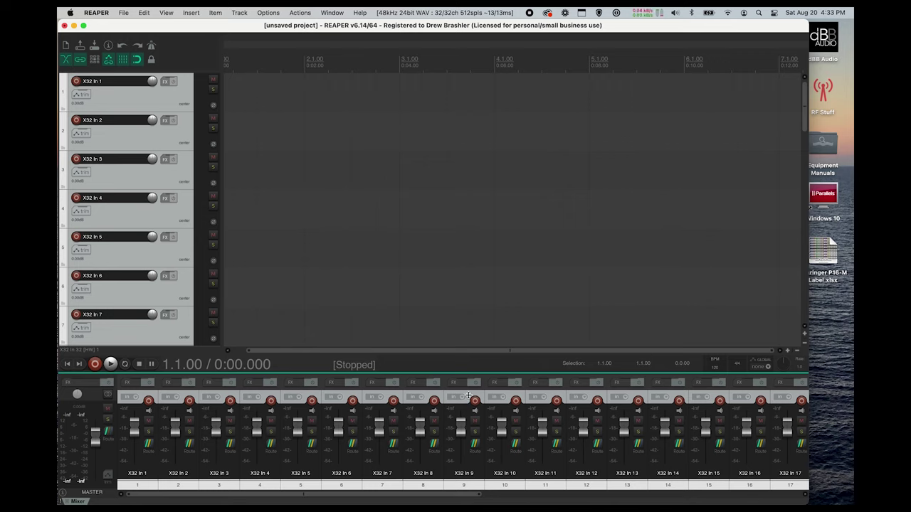
Step: Select all tracks with Cmd+A and record-arm every X32 In track
left_click(135, 97)
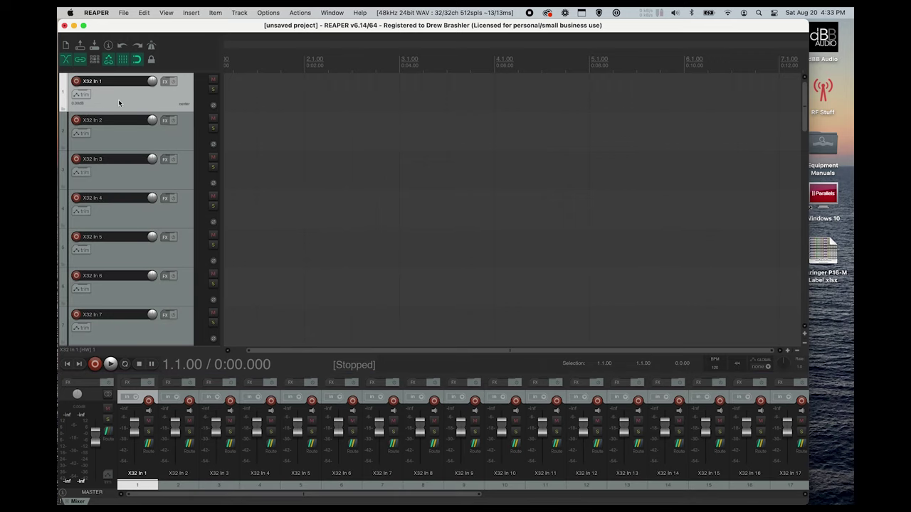
key("super+a")
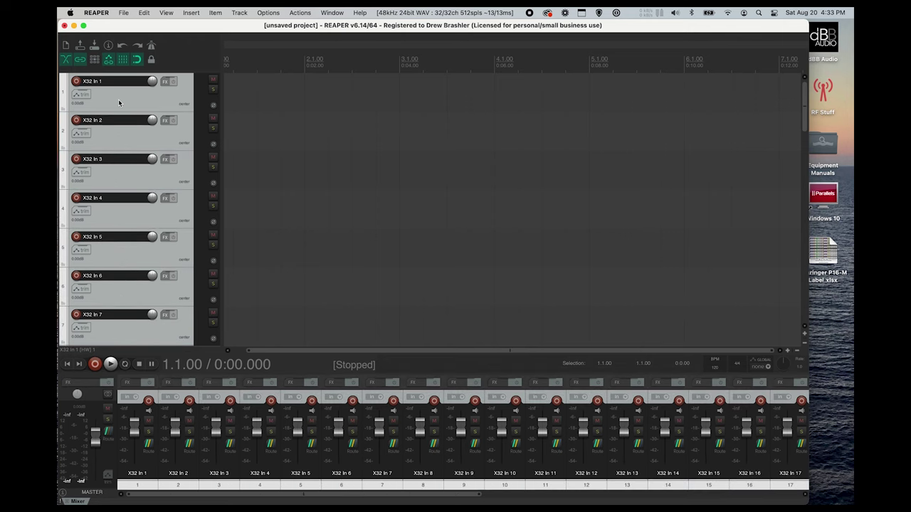
left_click(76, 82)
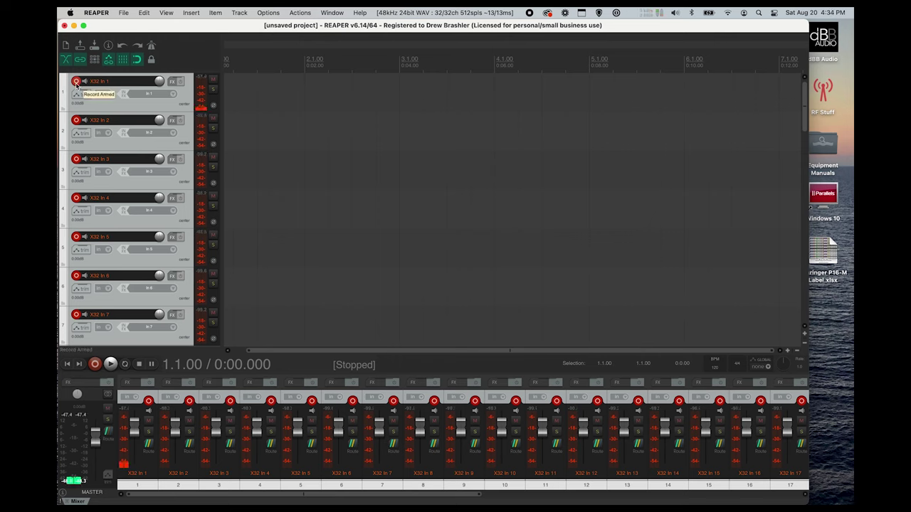
left_click(131, 15)
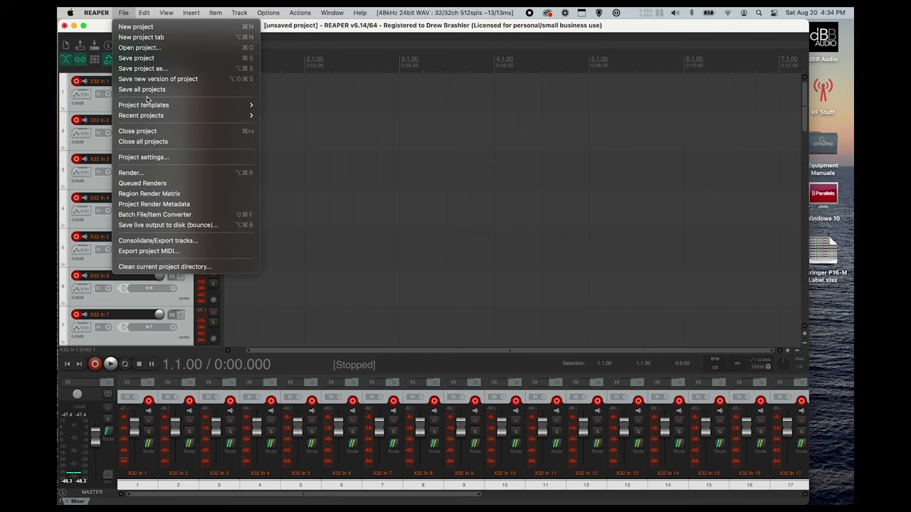
Step: Save the project as a template named 'X32 Default' in ProjectTemplates
mouse_move(151, 105)
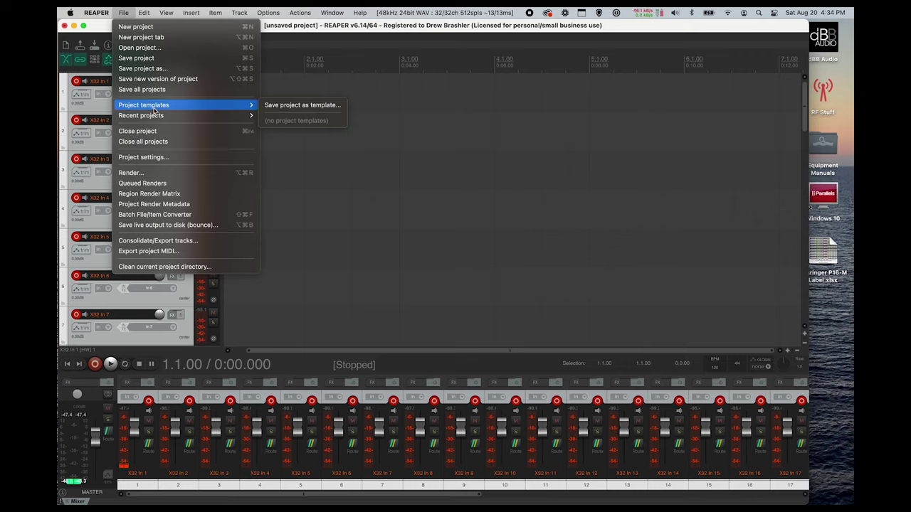
left_click(308, 106)
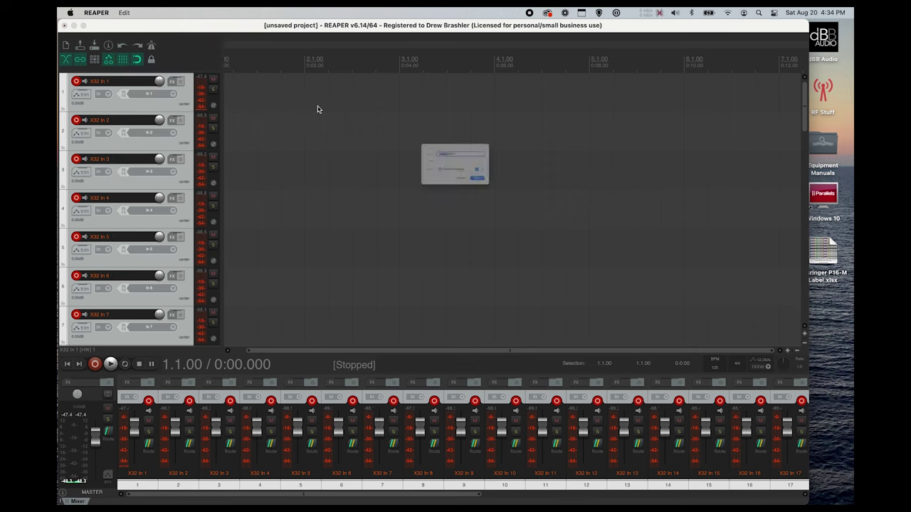
type("X32")
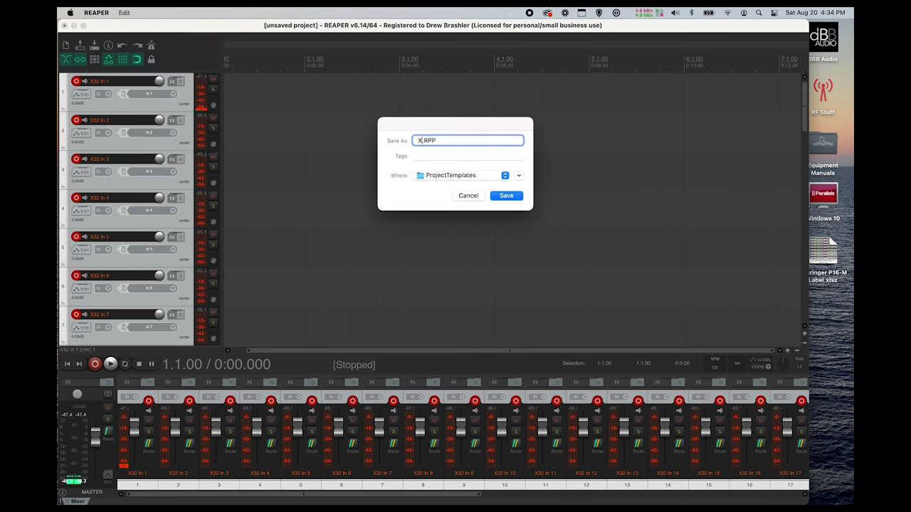
type(" Default")
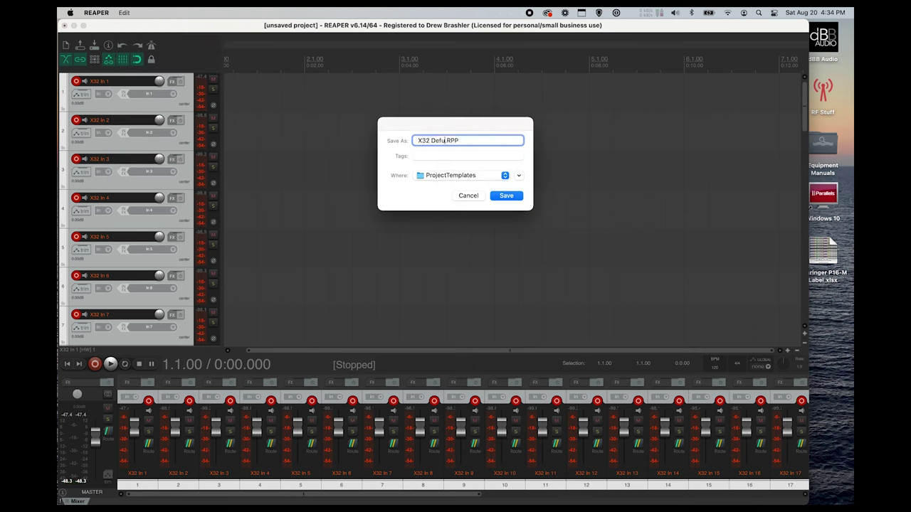
left_click(513, 197)
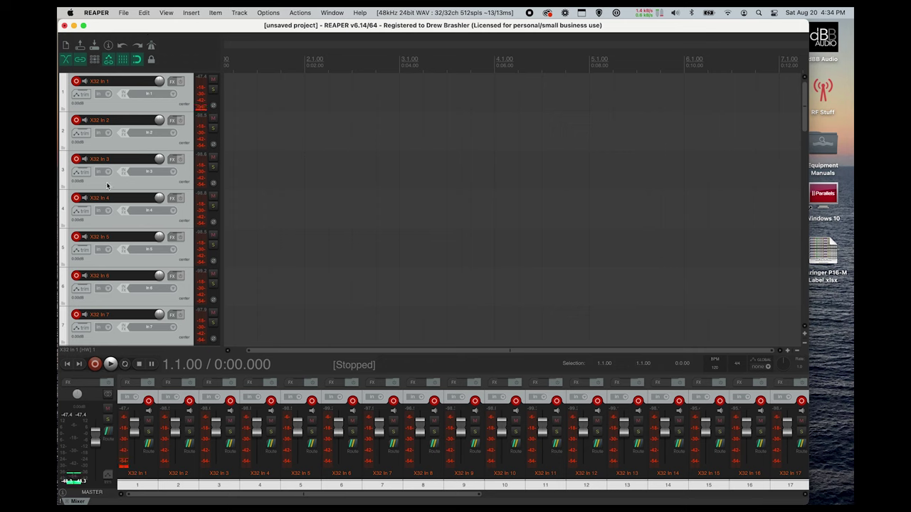
left_click(123, 12)
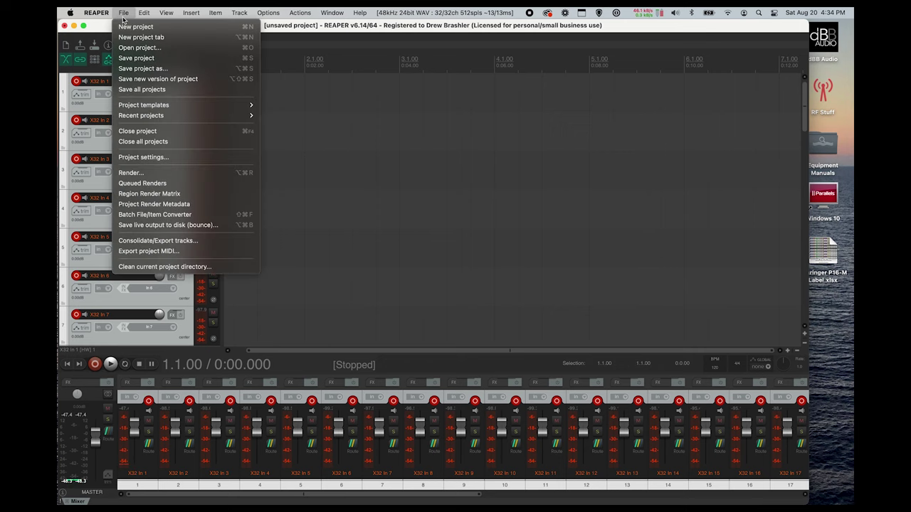
Step: Close the project discarding changes, then open a new project from the 'X32 Default' template
left_click(155, 131)
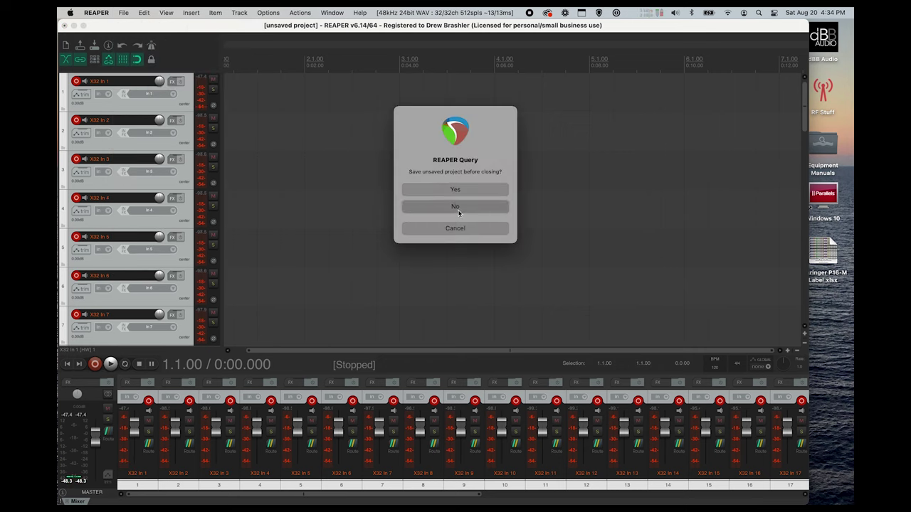
left_click(455, 206)
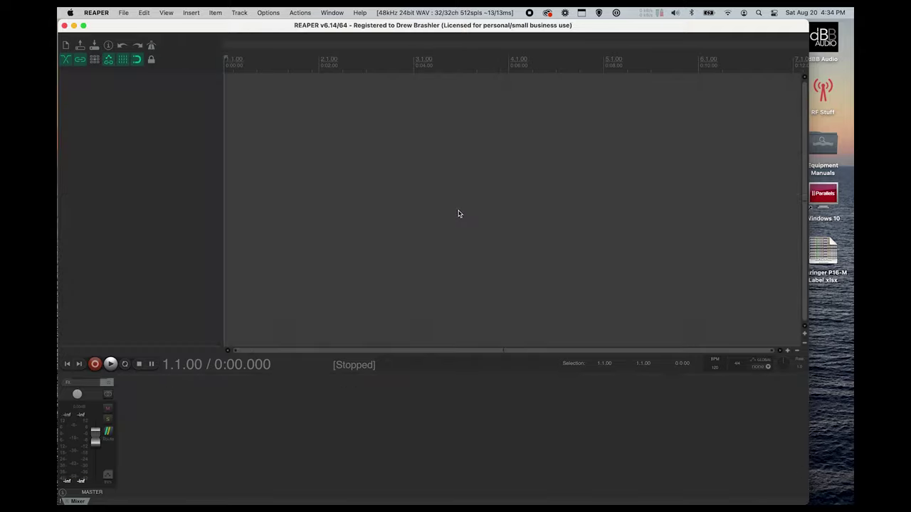
left_click(128, 13)
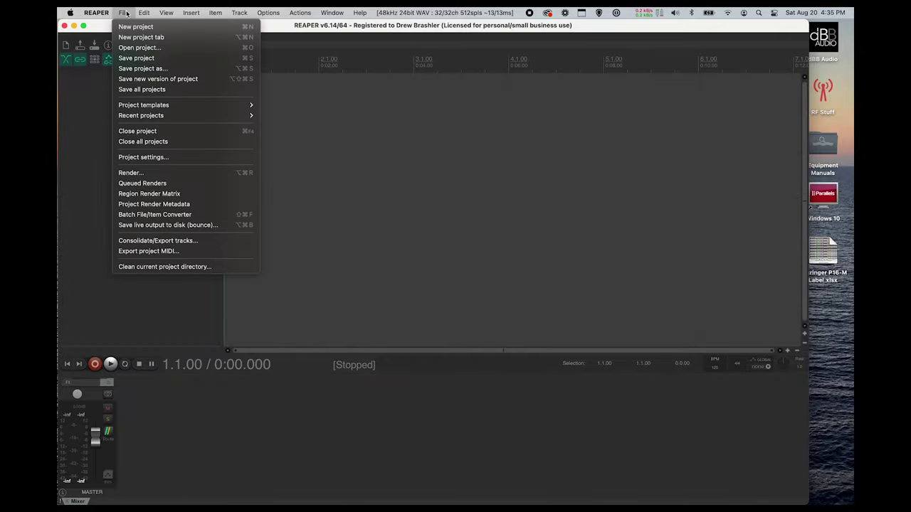
mouse_move(149, 107)
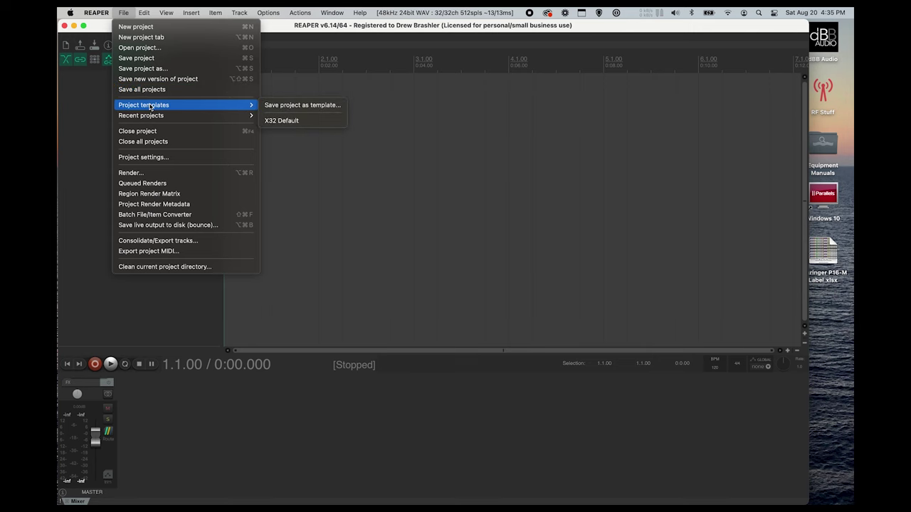
left_click(281, 121)
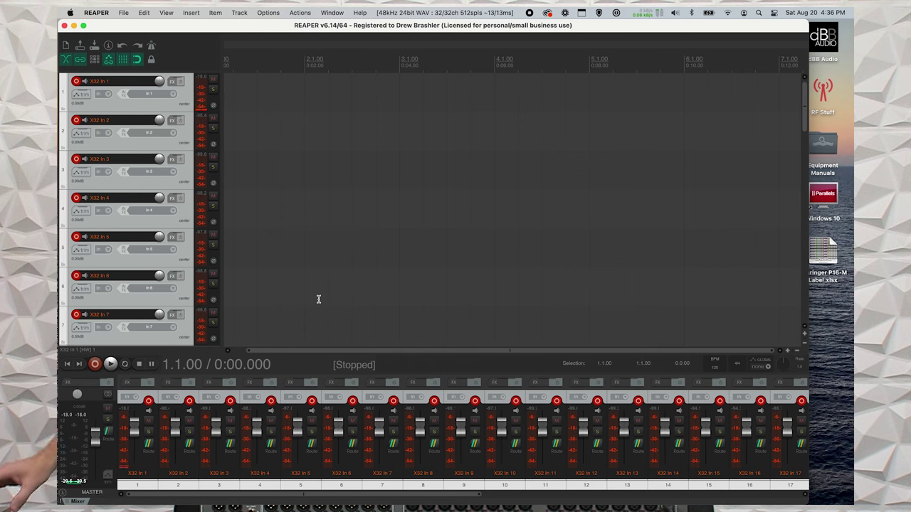
Step: Record a take of about 1:34 on all armed X32 In tracks, then stop
left_click(95, 364)
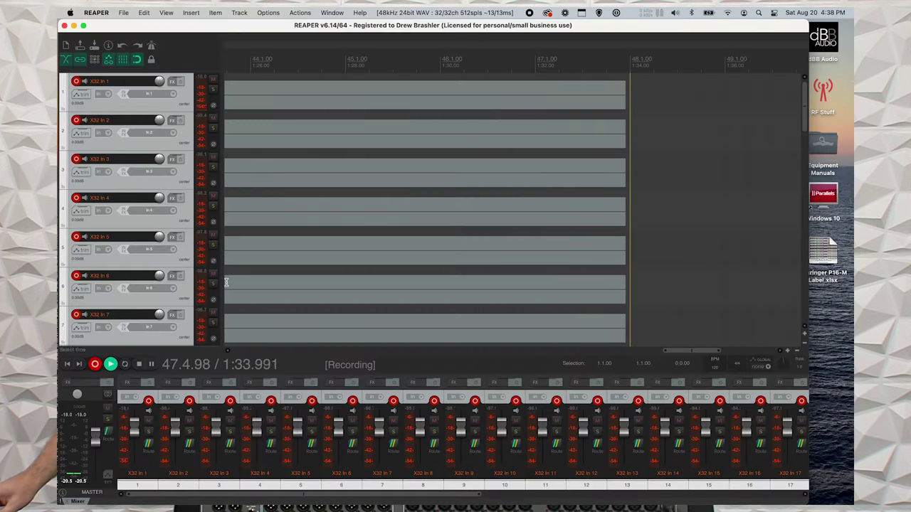
left_click(139, 364)
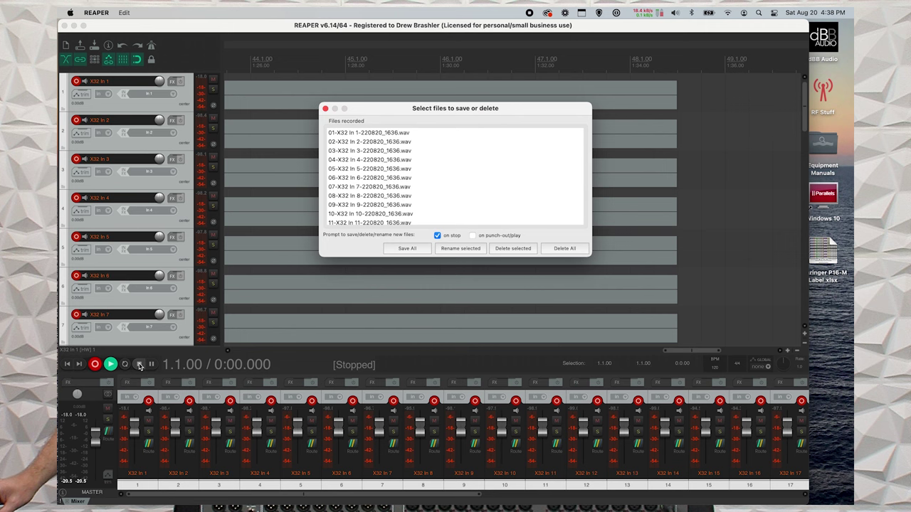